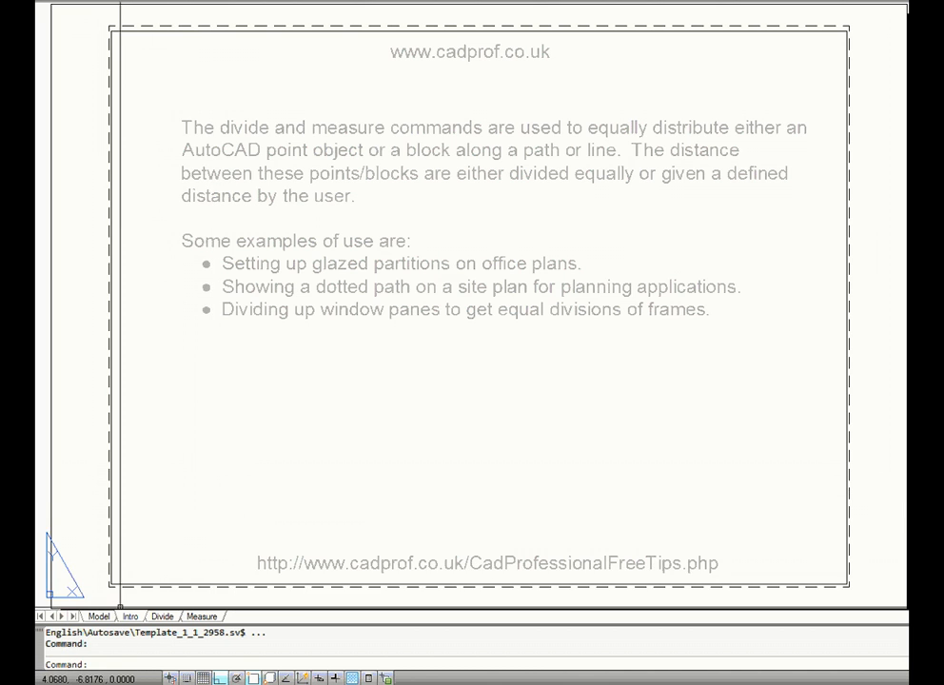
Step: In model space, divide the window frame path's centreline into 6 segments with the block DJ1, aligned with the path
click(99, 617)
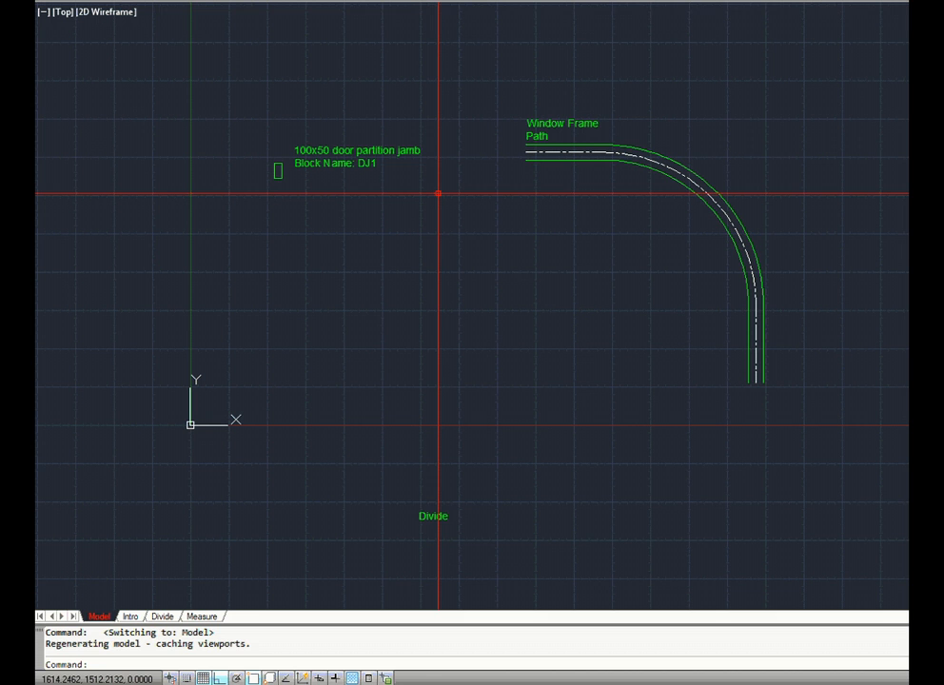
text(div)
key(Return)
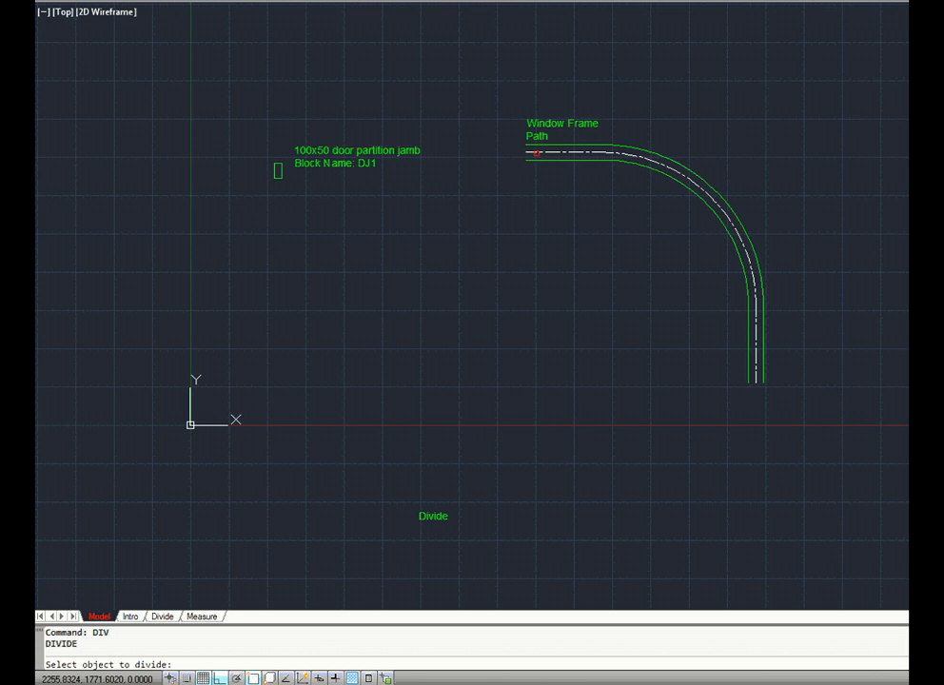
click(553, 152)
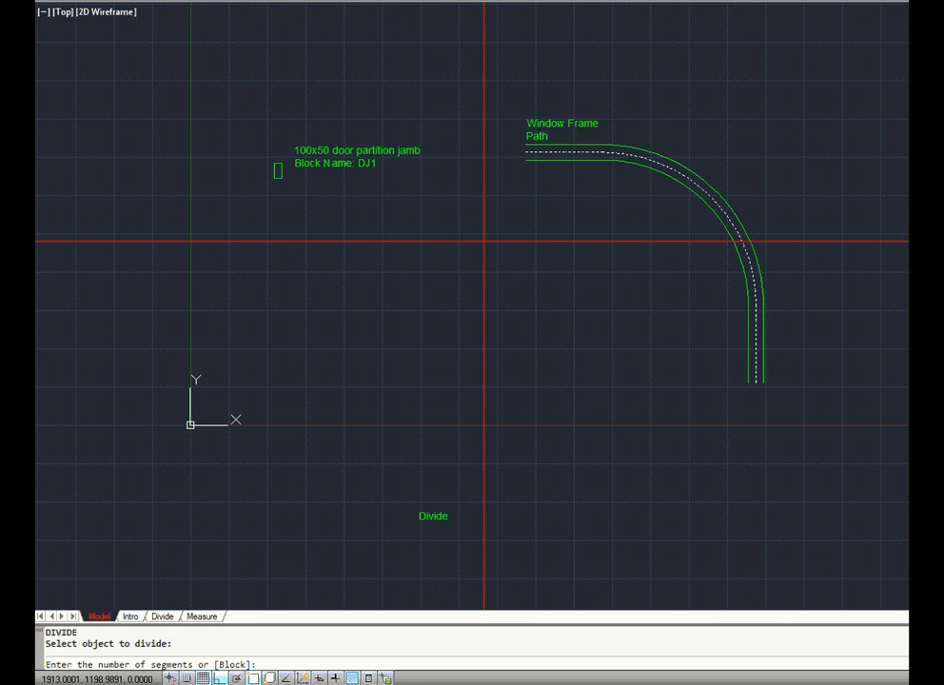
text(b)
key(Return)
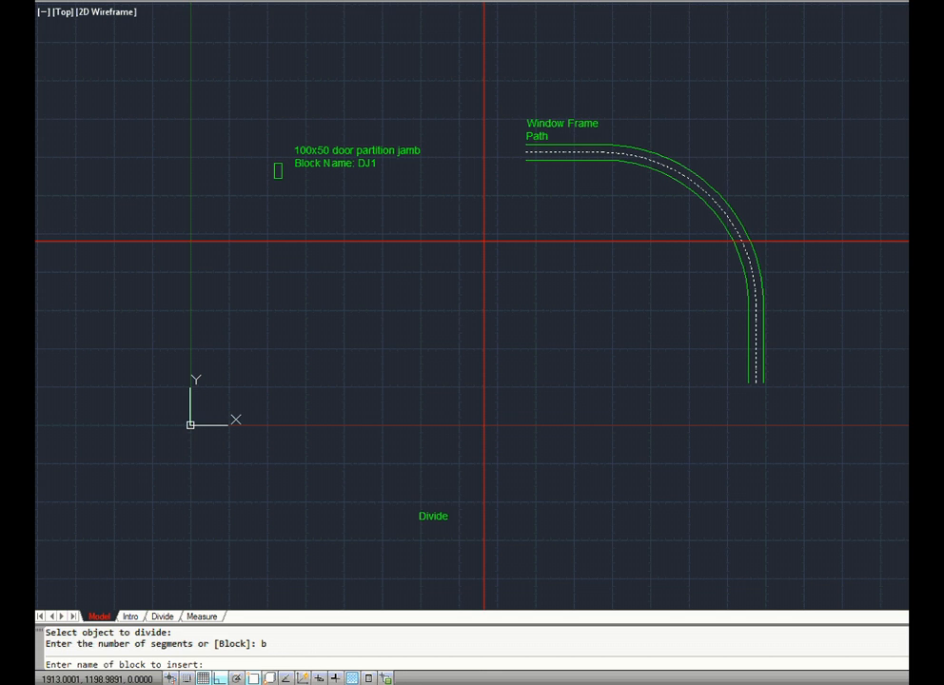
text(dj1)
key(Return)
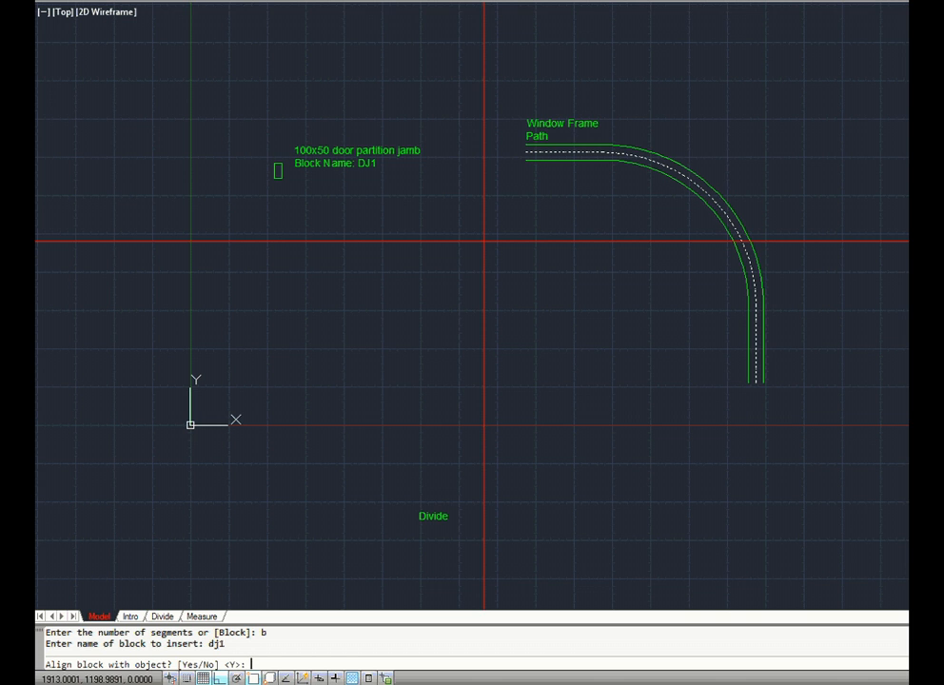
text(y)
key(Return)
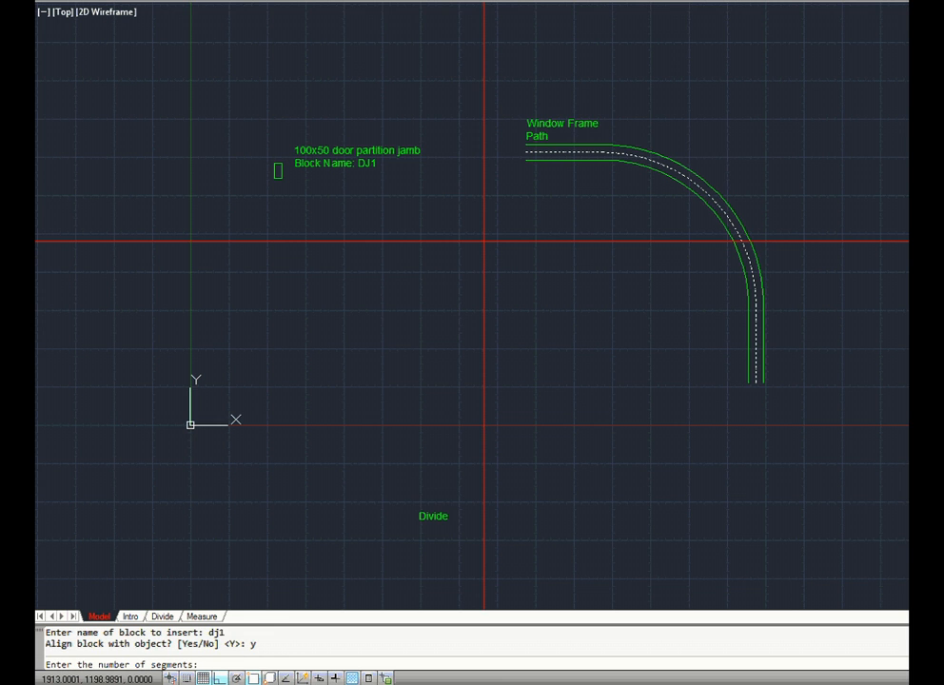
text(6)
key(Return)
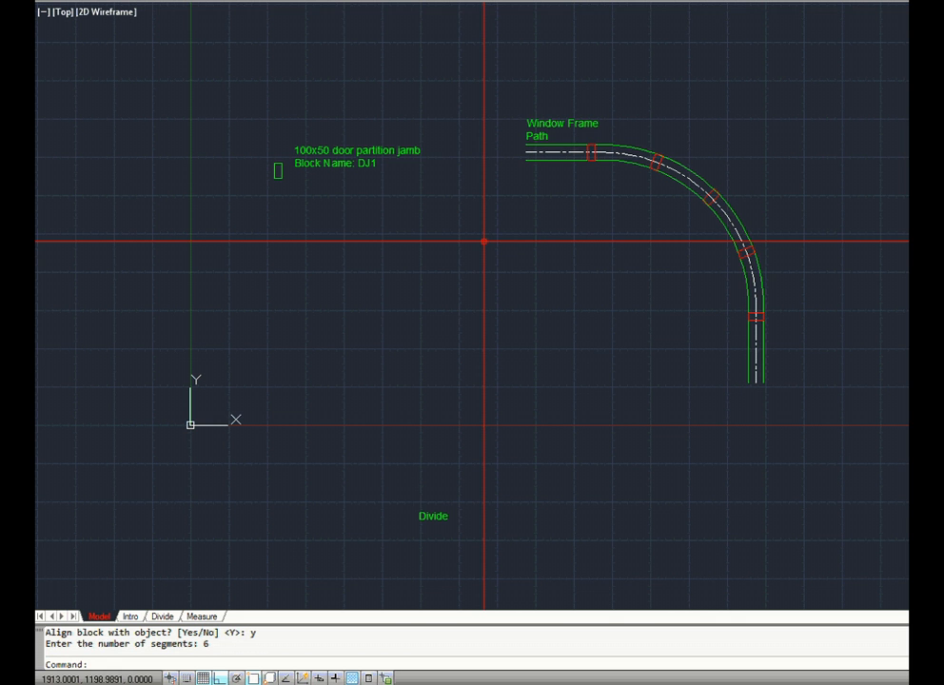
Step: Place the block Icon1 along the foot path route with the Measure command, aligned with the route, using a segment length of 100
middle_drag(793, 382, 529, 378)
mouse_move(635, 422)
middle_down()
mouse_move(212, 369)
mouse_move(180, 392)
middle_up()
middle_drag(301, 284, 275, 291)
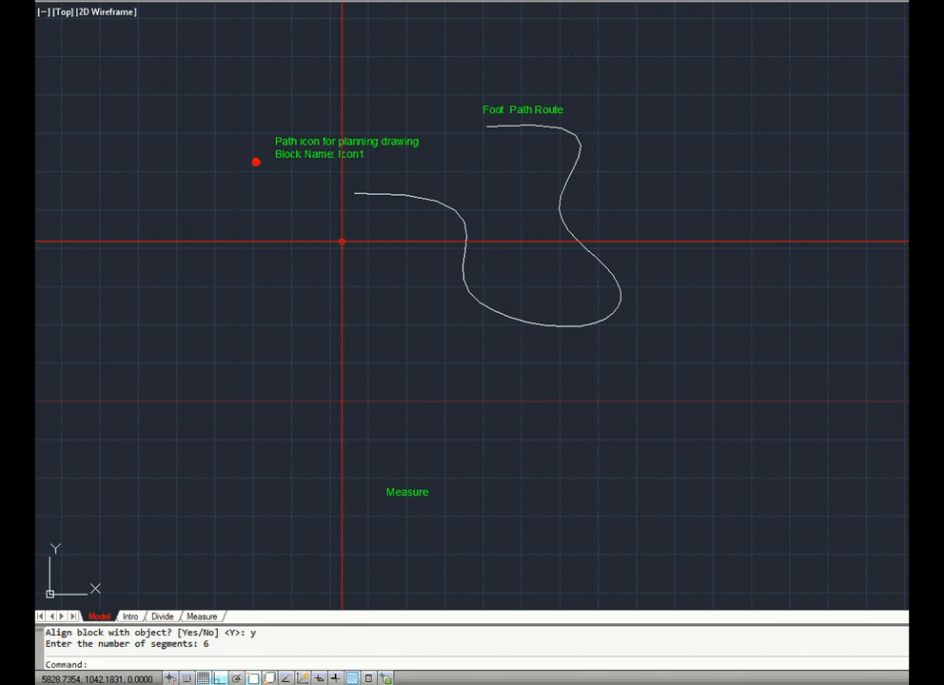
text(ME)
key(Return)
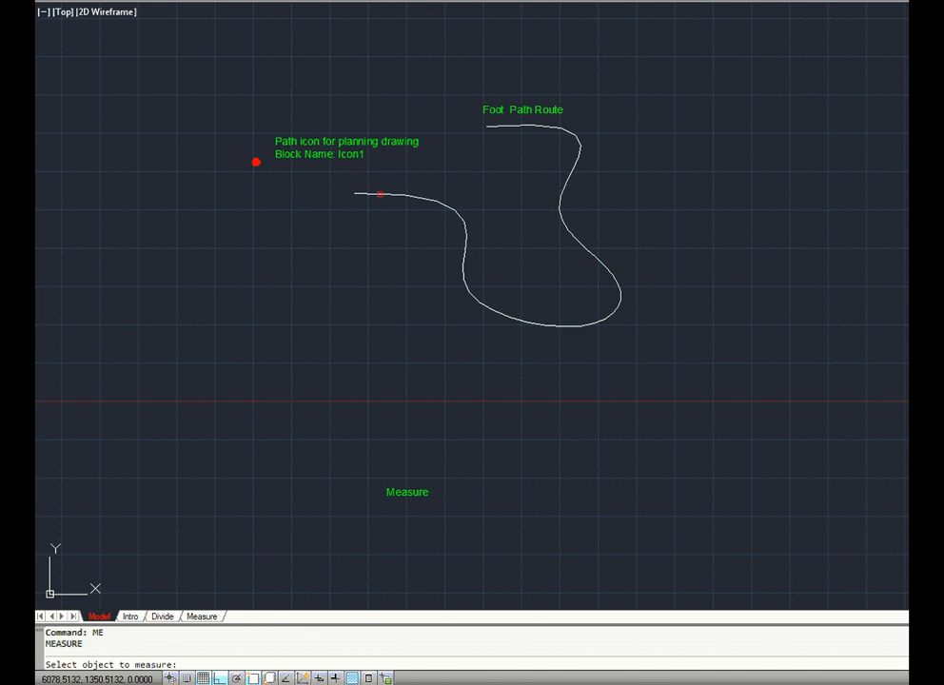
click(380, 195)
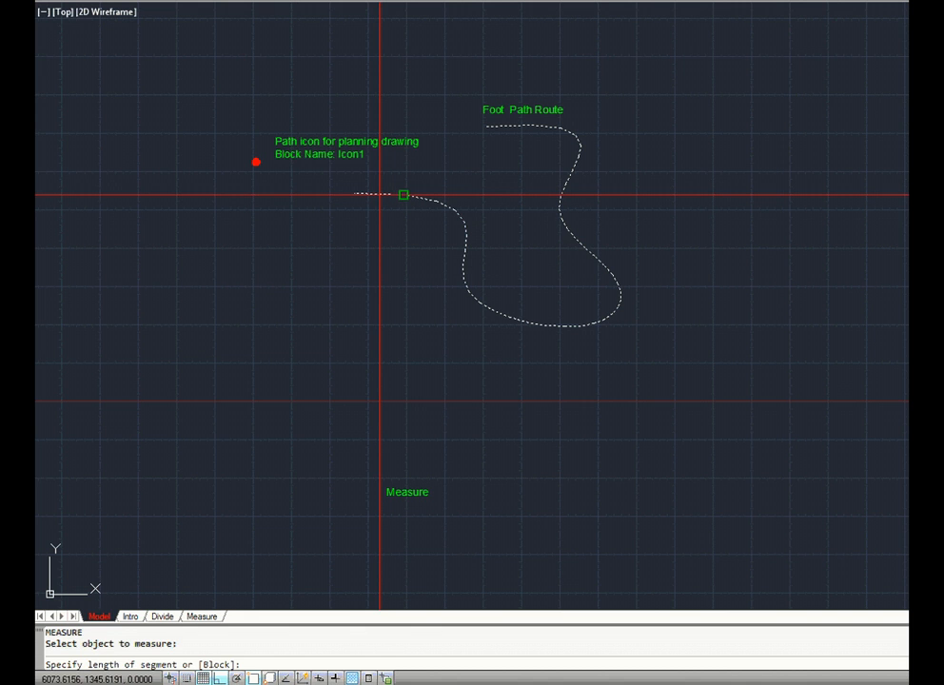
text(b)
key(Return)
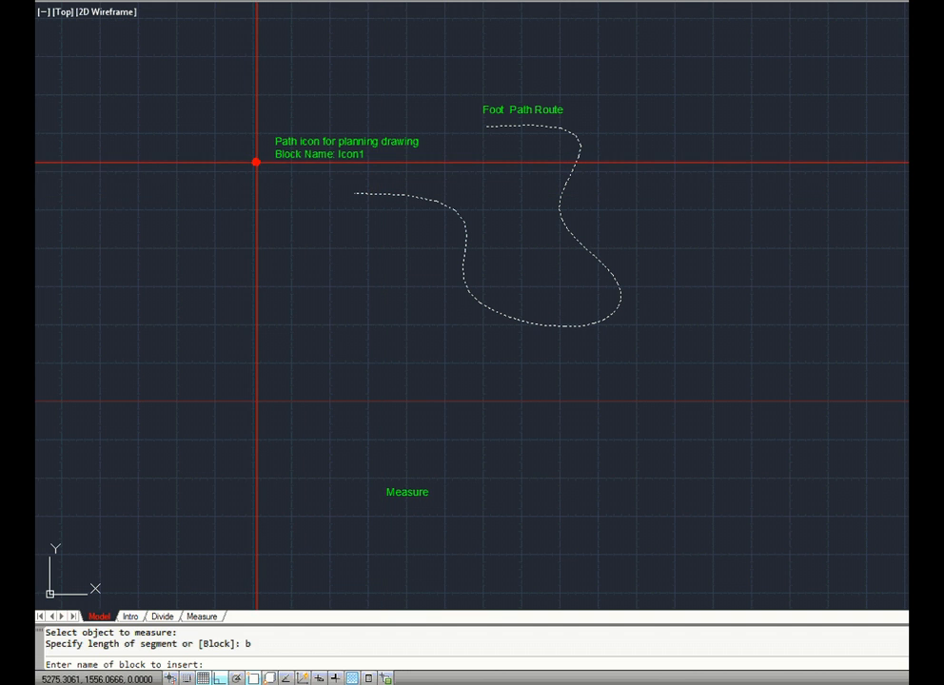
text(icon1)
key(Return)
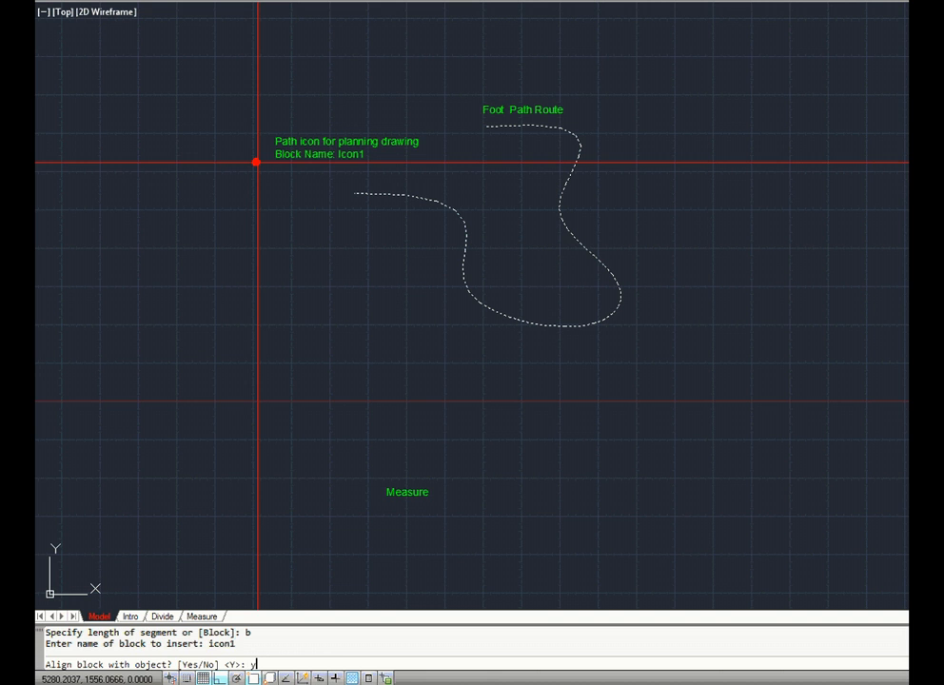
text(y)
key(Return)
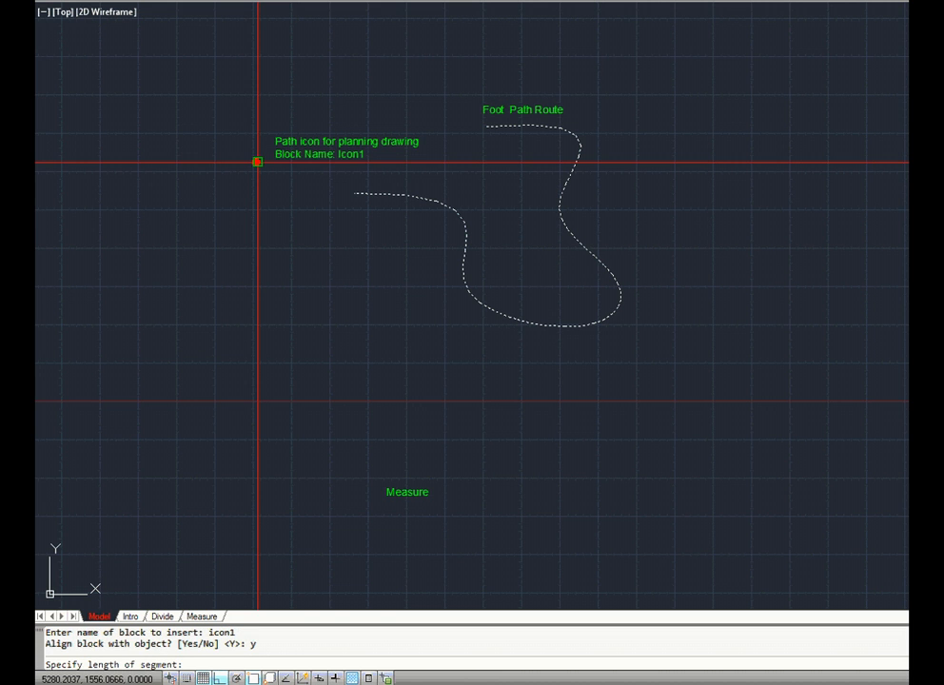
text(100)
key(Return)
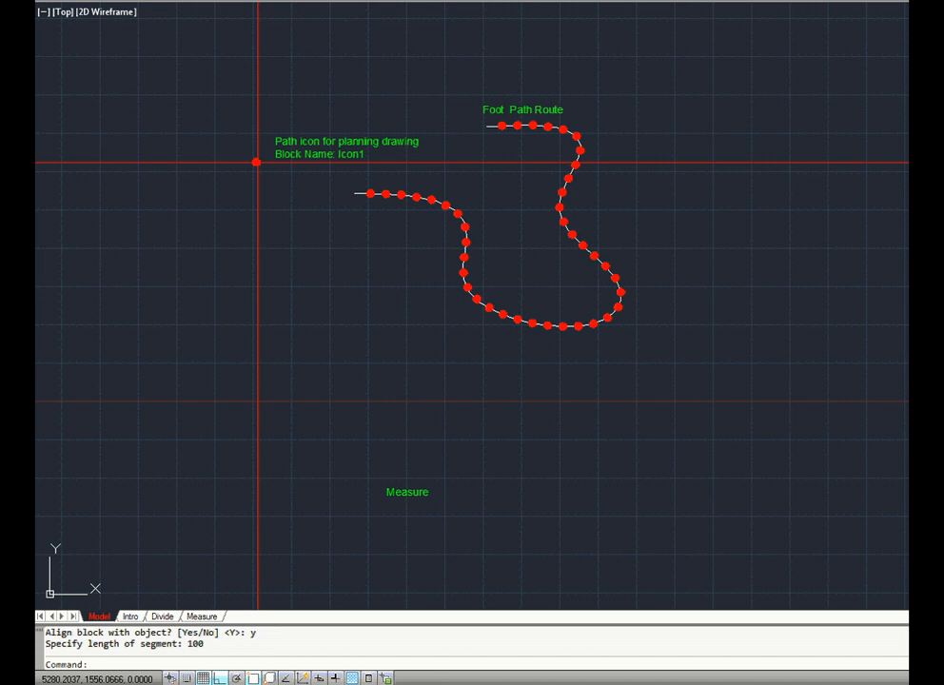
Step: Erase the foot path route curve, leaving the icon blocks in place
text(E)
key(Return)
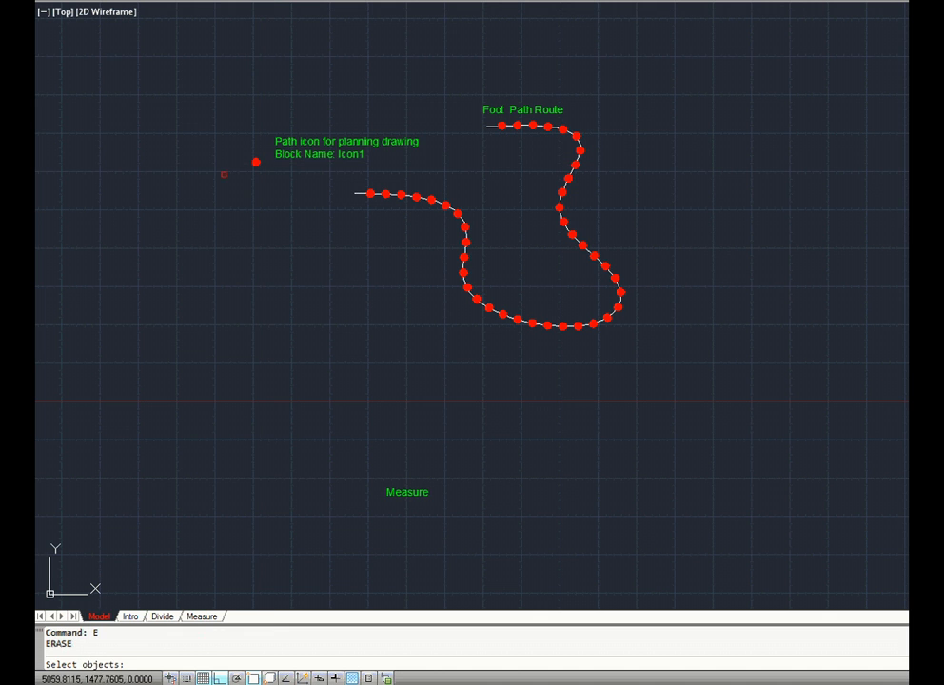
click(356, 194)
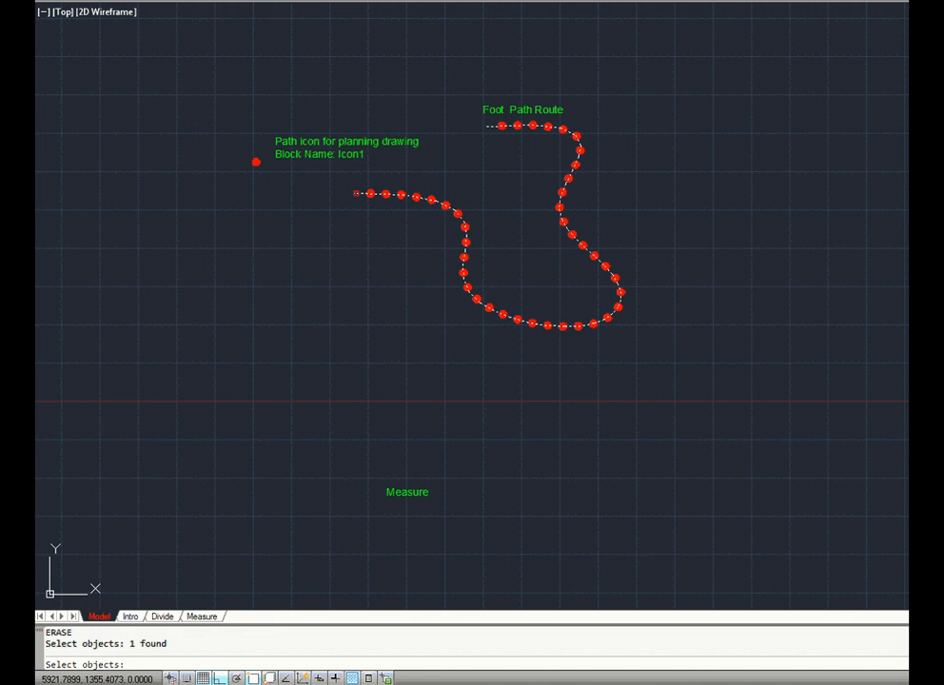
key(Return)
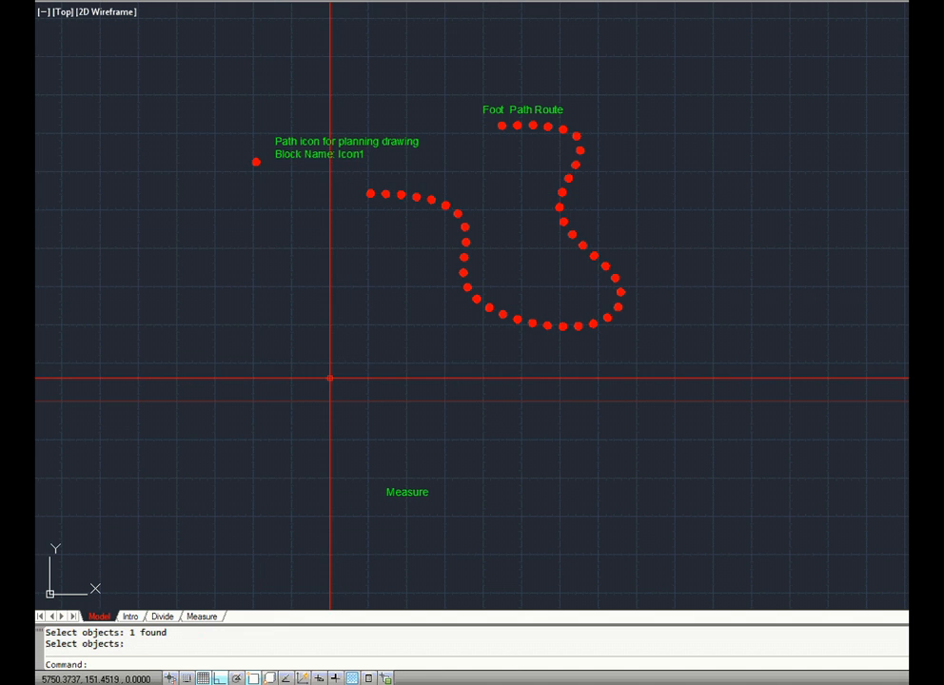